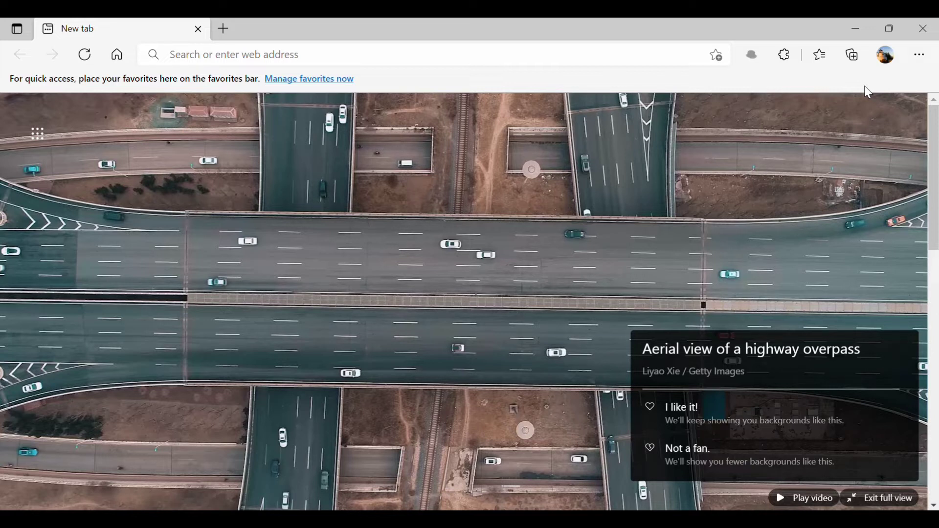
Open the Creator Studio home page at business.facebook.com/creatorstudio/home
click(598, 60)
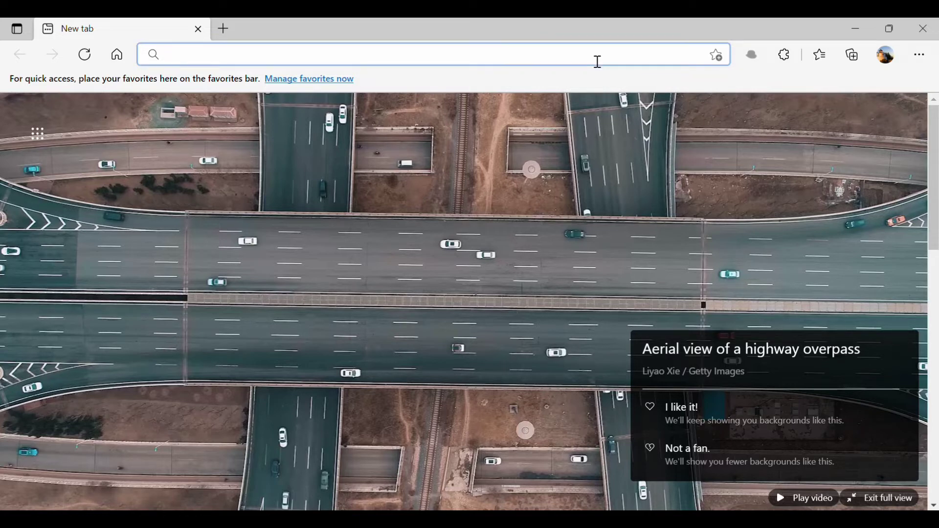
text(creat)
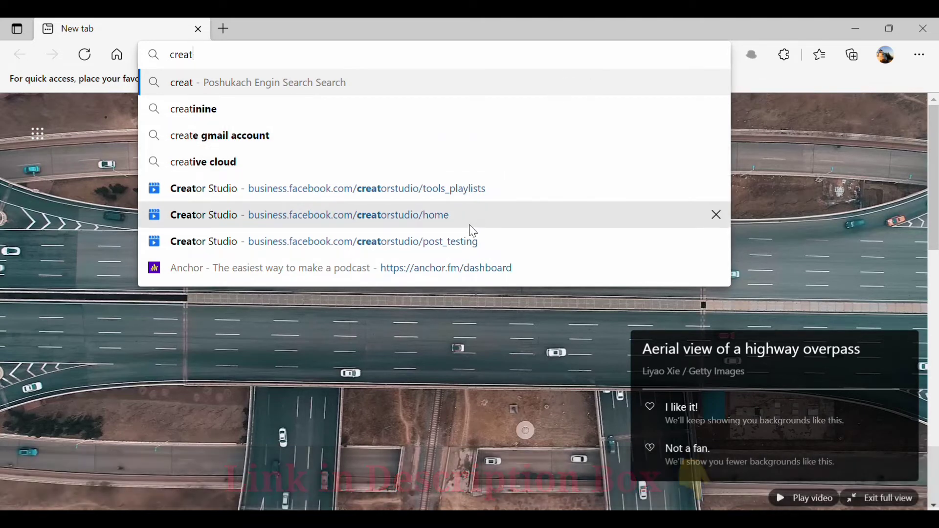
click(469, 225)
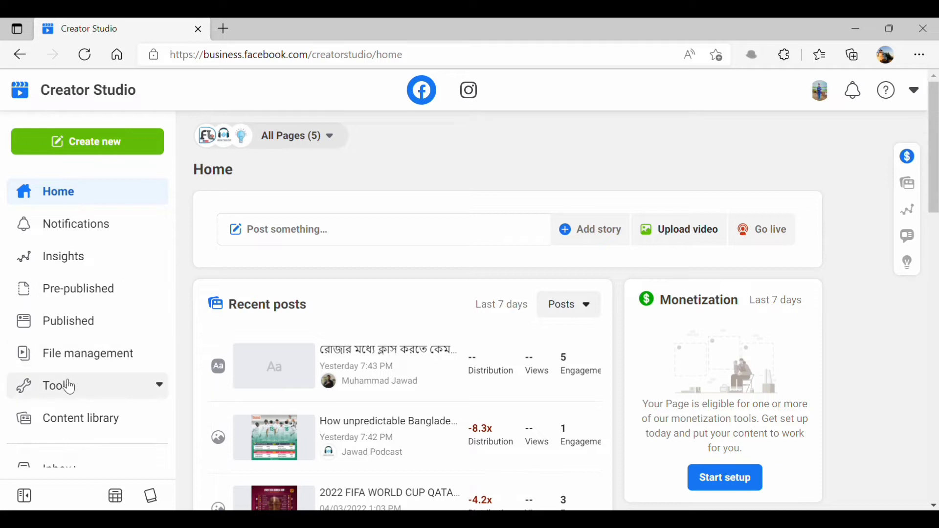
Open the list of existing playlists among the Creator Studio tools
click(92, 386)
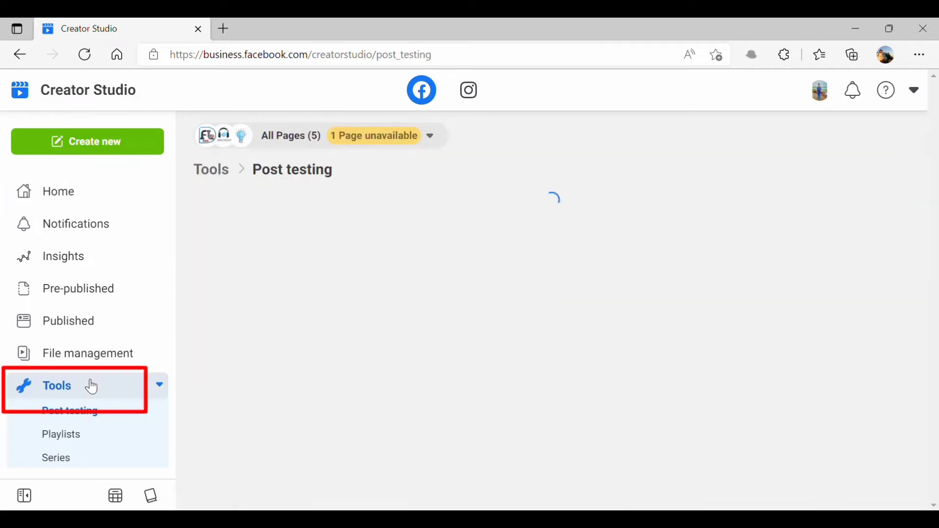
scroll(92, 386, down, 1)
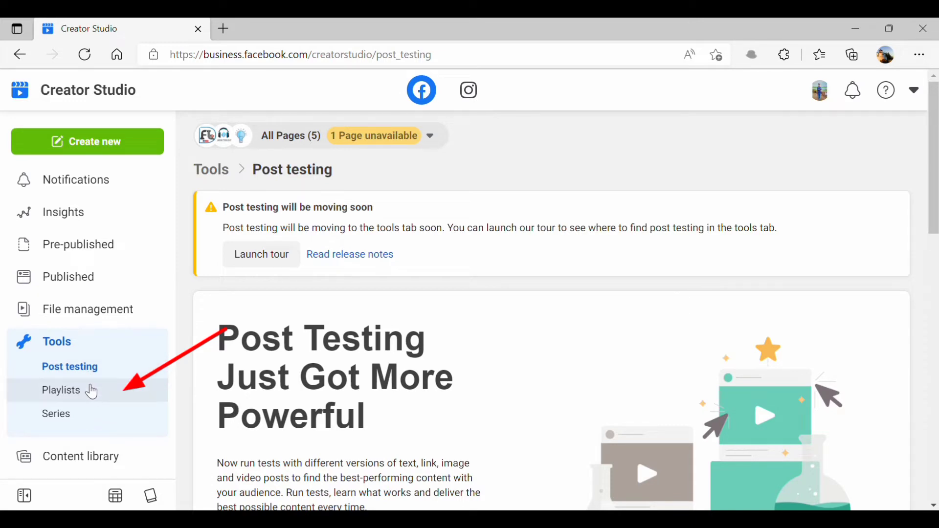
click(96, 391)
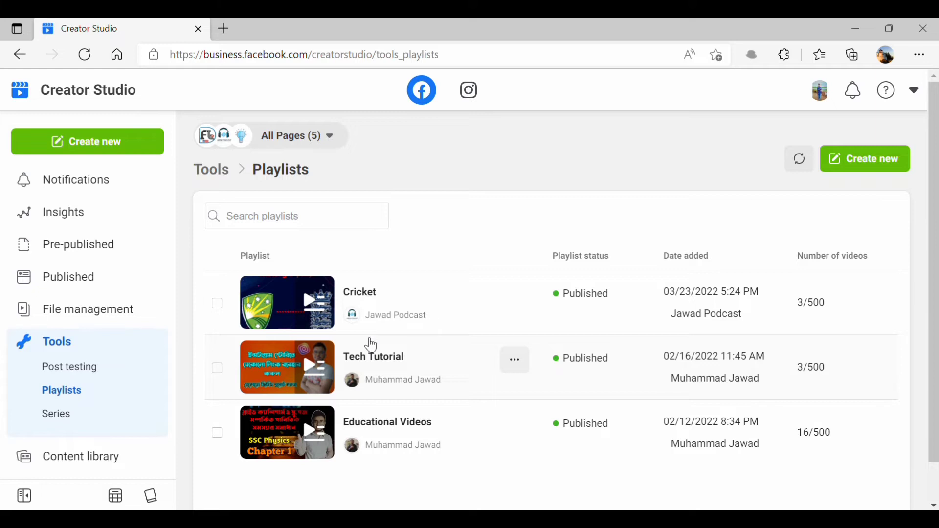
Create a new playlist titled "Basic" for the tutorial page without description or cover image, and proceed to adding videos
click(872, 167)
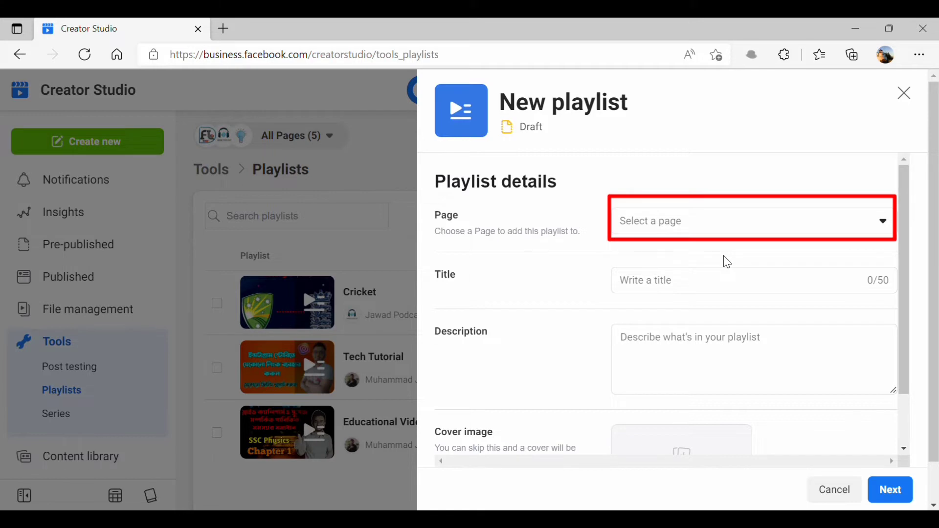
click(712, 227)
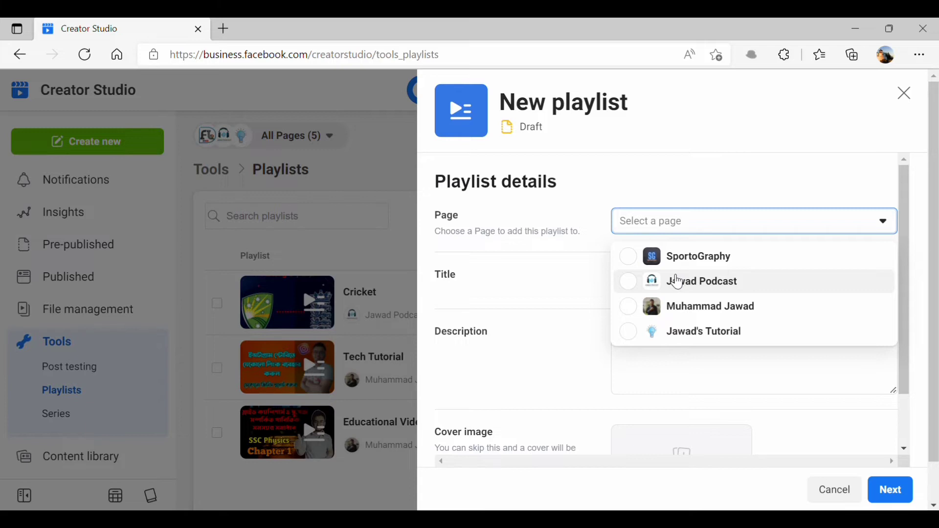
click(677, 339)
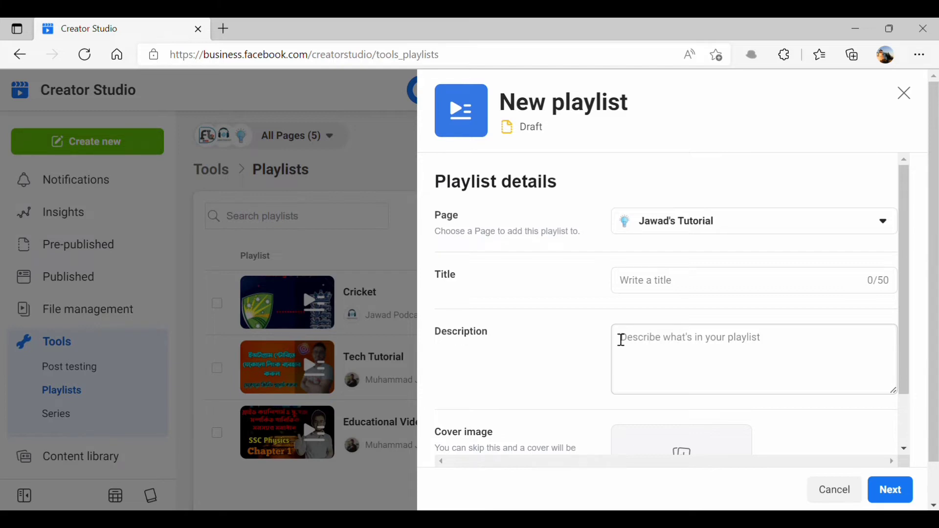
click(668, 289)
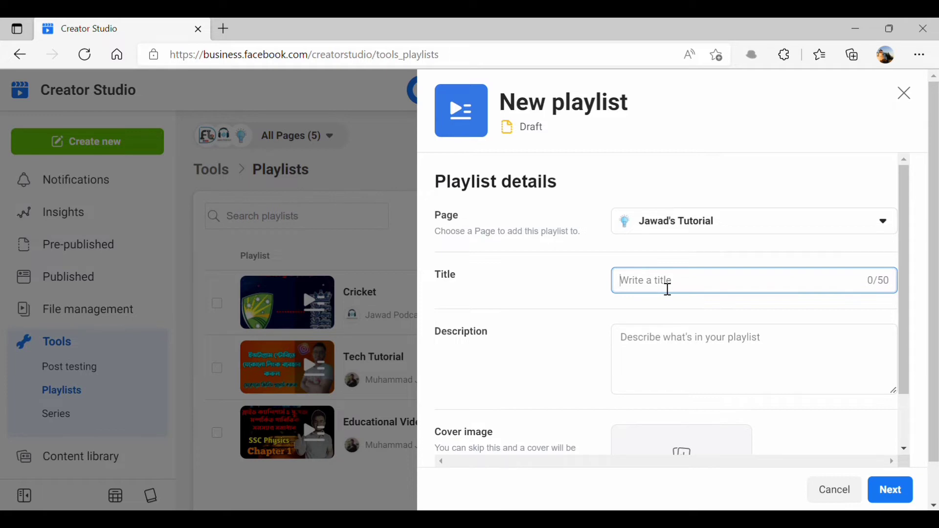
text(Basic)
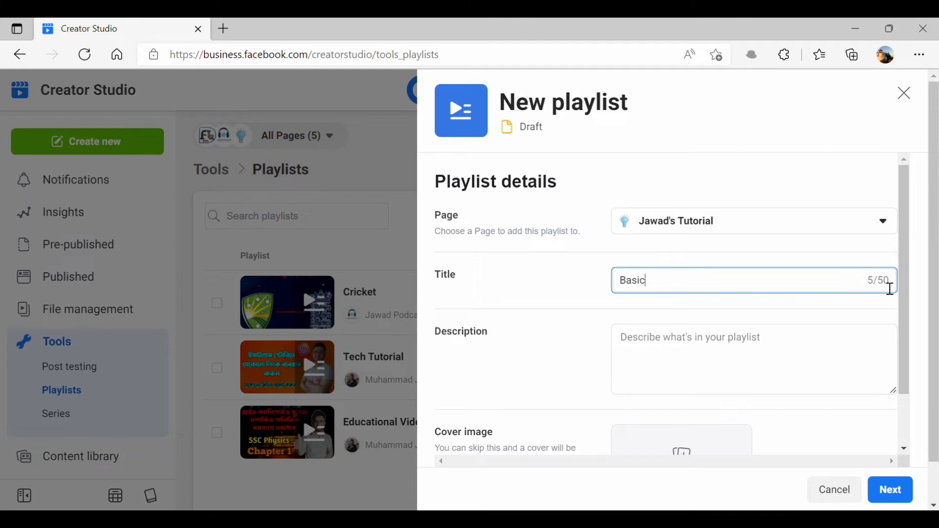
click(846, 338)
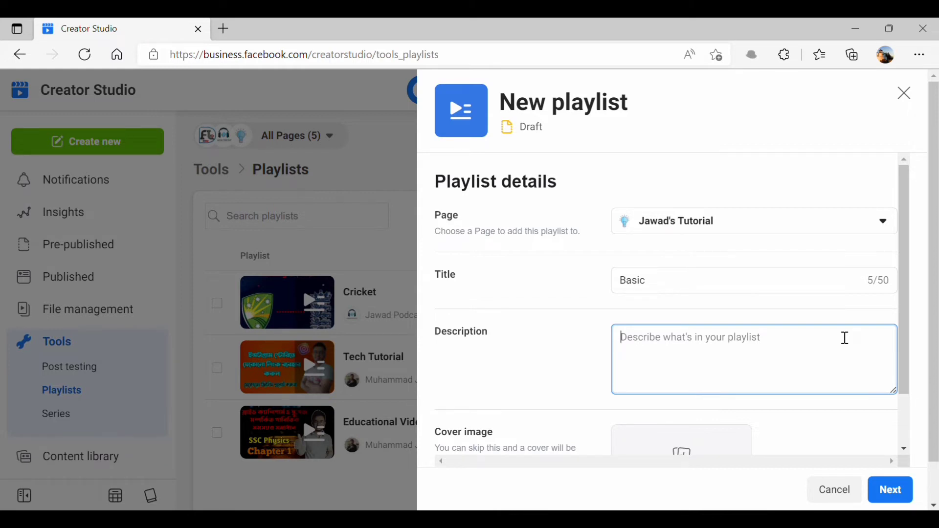
scroll(845, 338, down, 2)
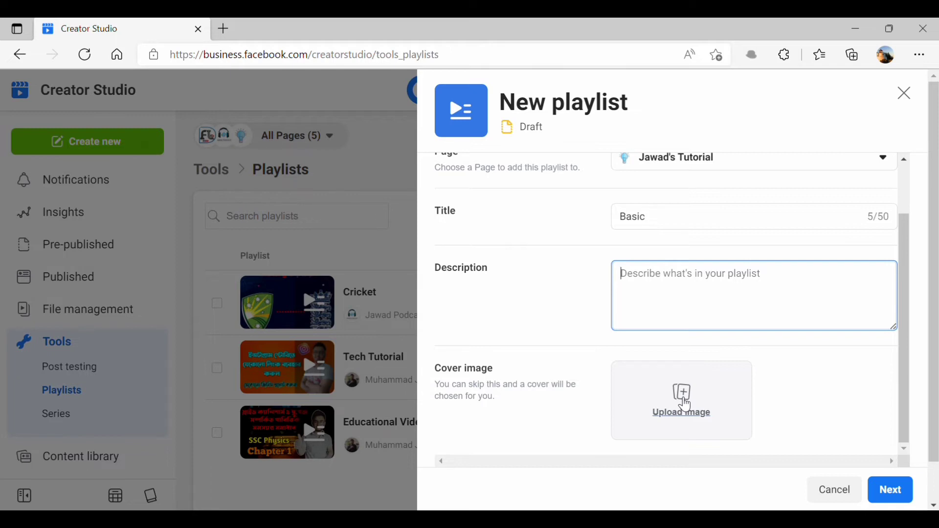
scroll(686, 405, up, 2)
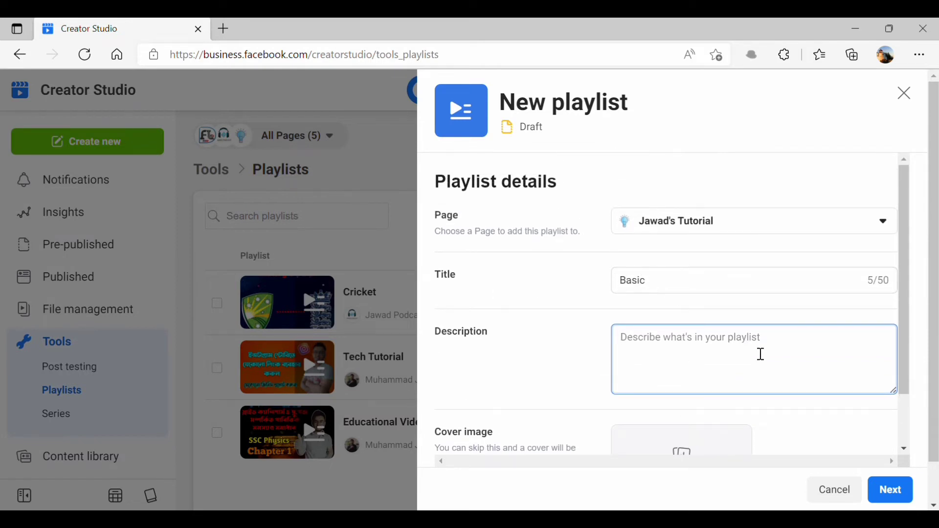
click(894, 502)
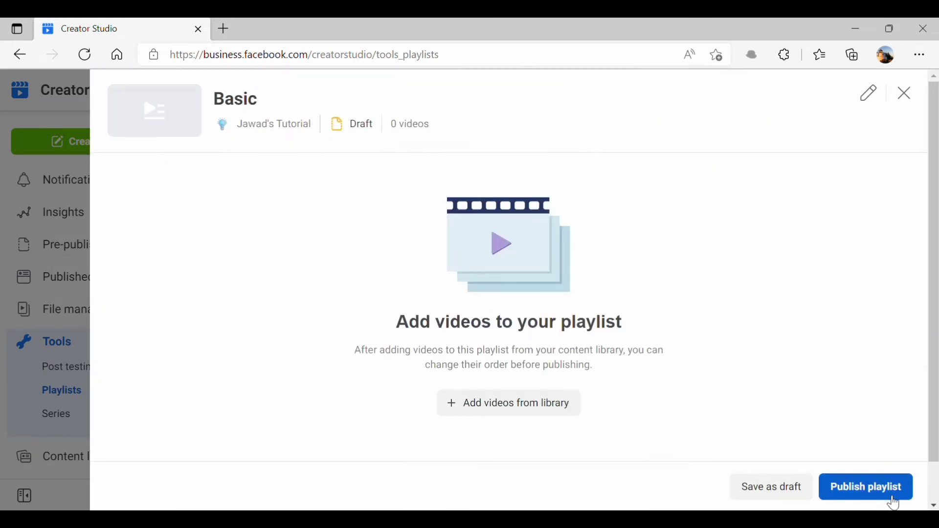
Add the library videos on Facebook video thumbnails, Instagram account verification and "How To Hide Follower number" to the Basic playlist
click(536, 414)
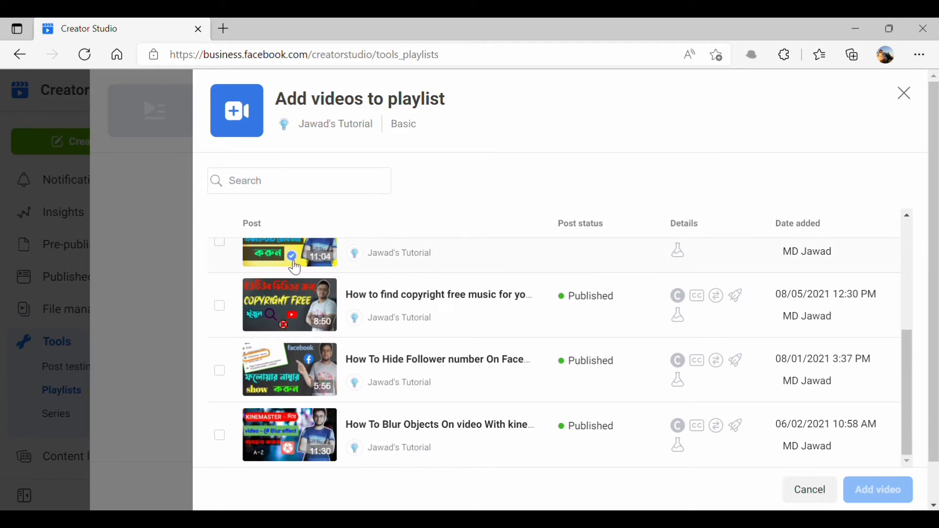
scroll(294, 264, up, 5)
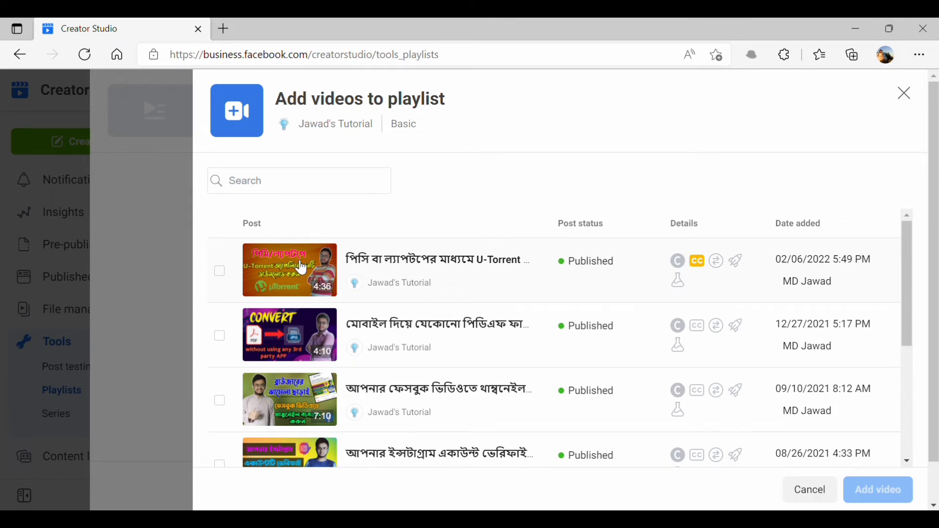
click(235, 399)
scroll(235, 400, down, 1)
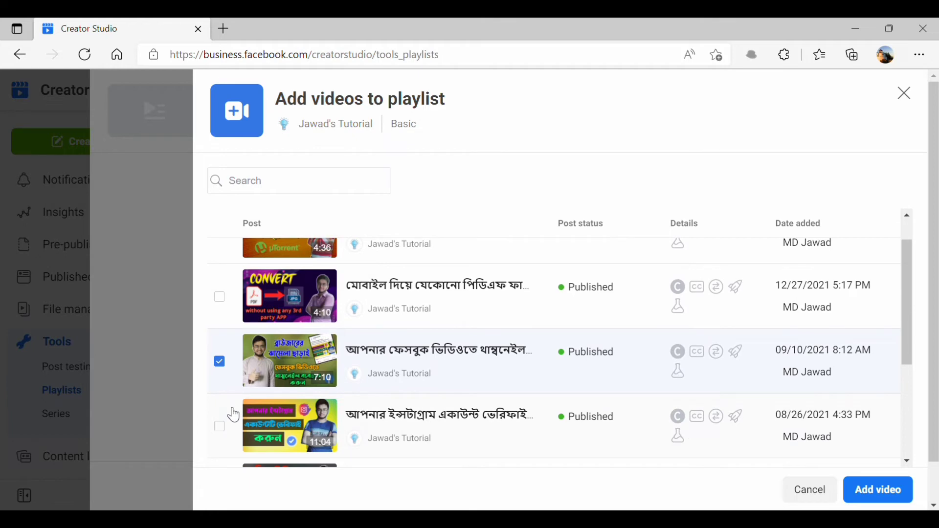
click(229, 413)
scroll(229, 413, down, 3)
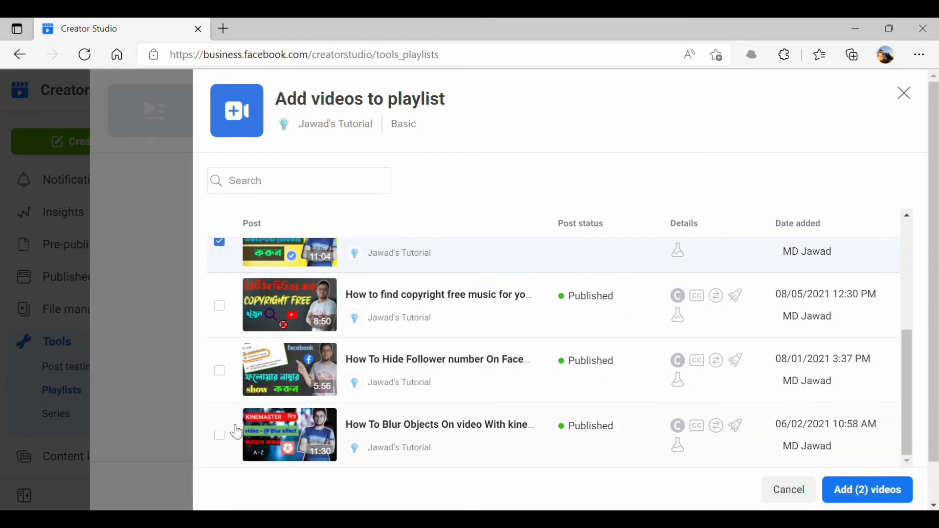
click(226, 387)
scroll(246, 360, up, 5)
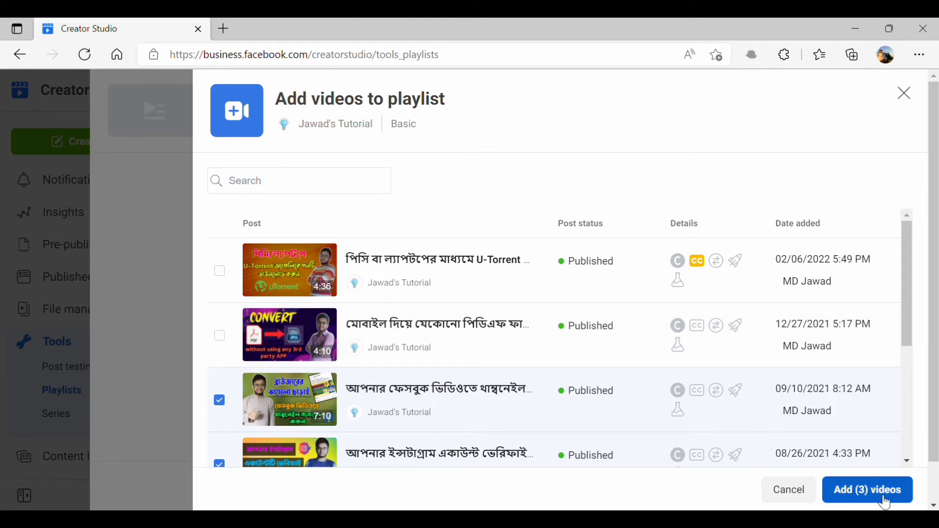
scroll(438, 294, down, 5)
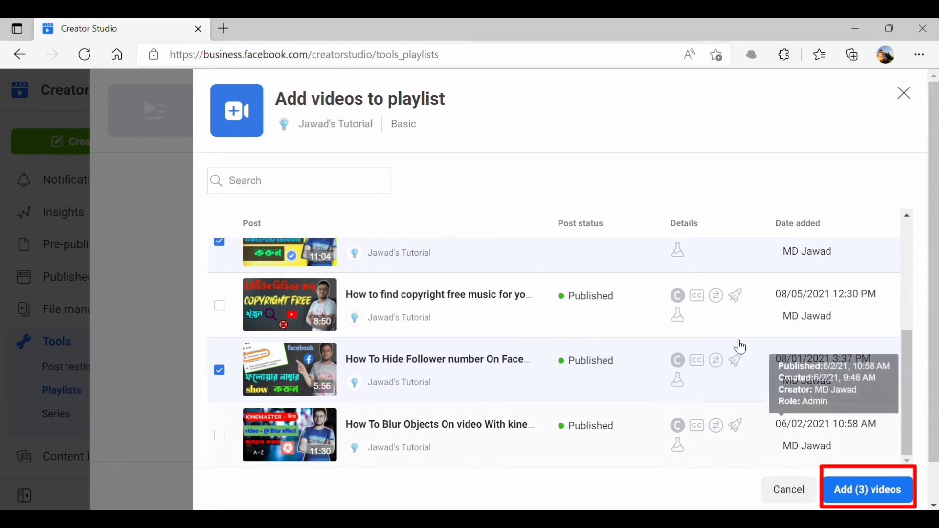
scroll(577, 363, up, 5)
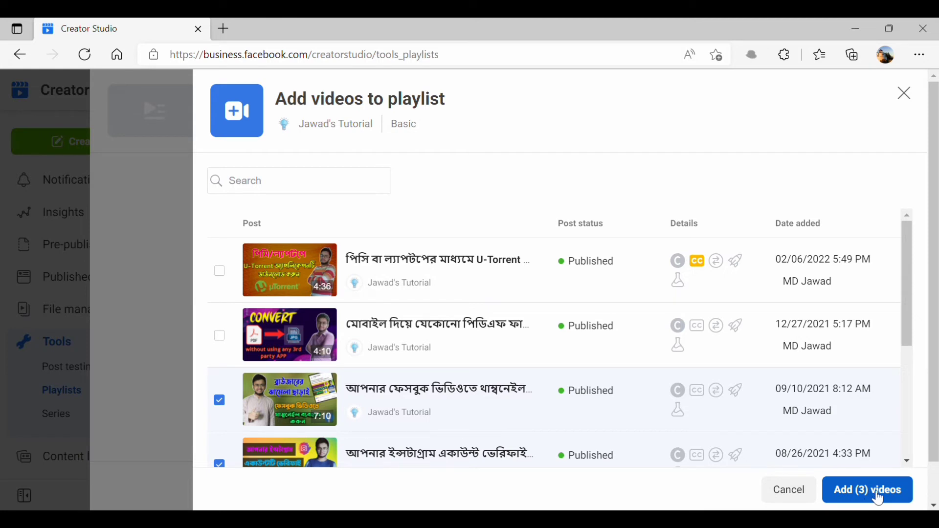
click(876, 499)
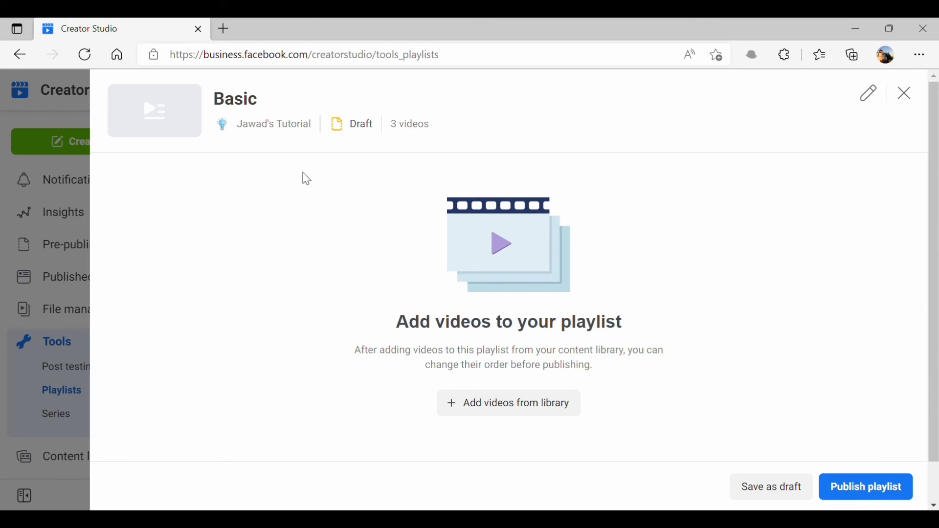
Check the Basic playlist's video count and publish the playlist
drag(393, 128, 436, 134)
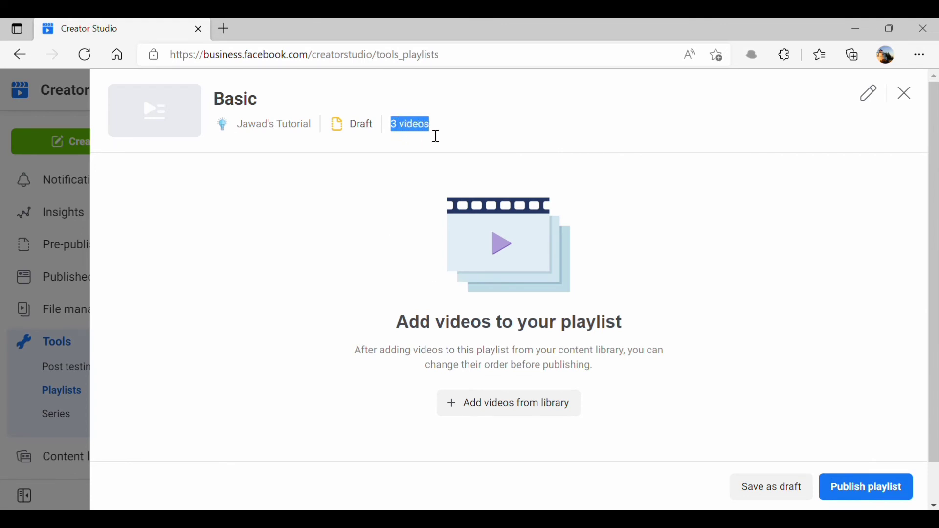
click(386, 201)
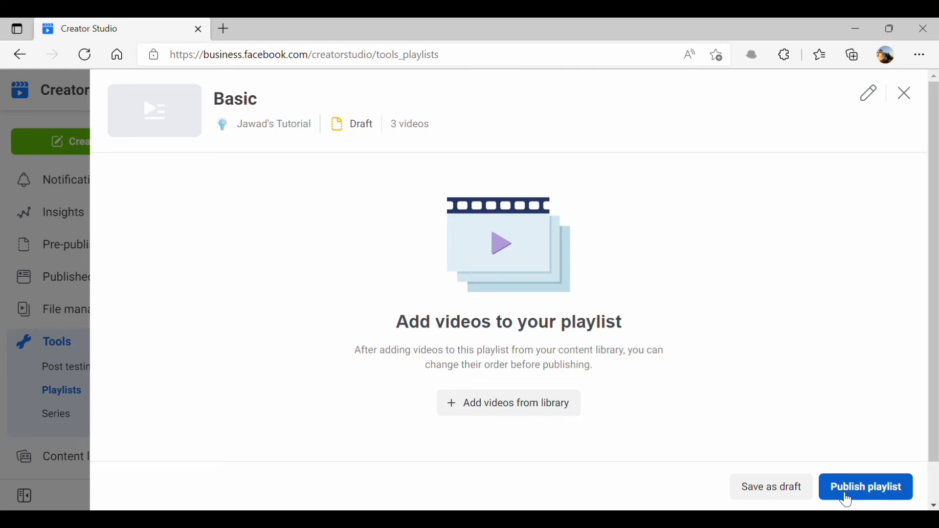
click(849, 501)
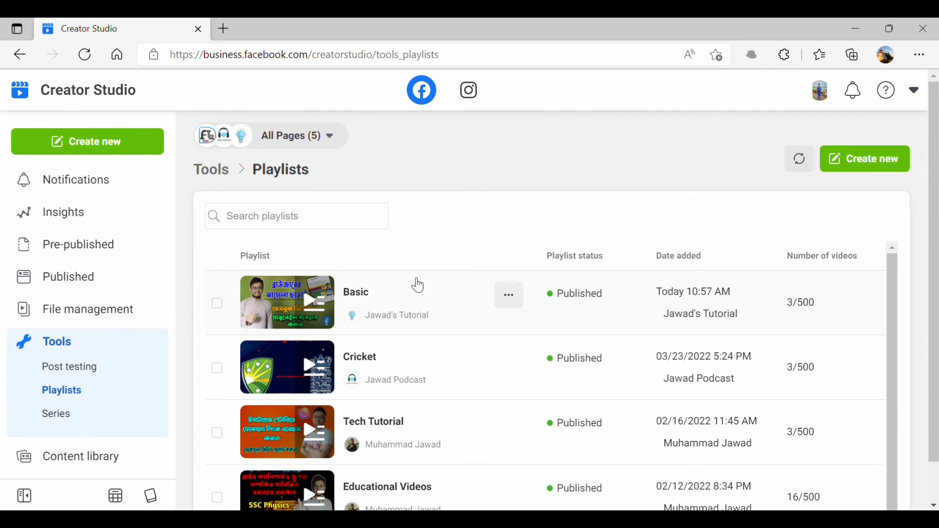
Permanently delete the Basic playlist from the playlists list
click(509, 298)
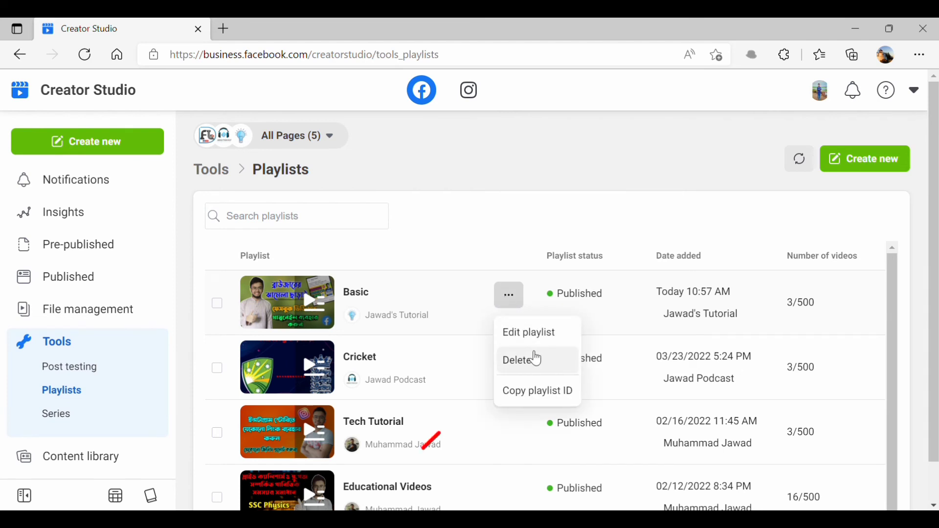
click(535, 366)
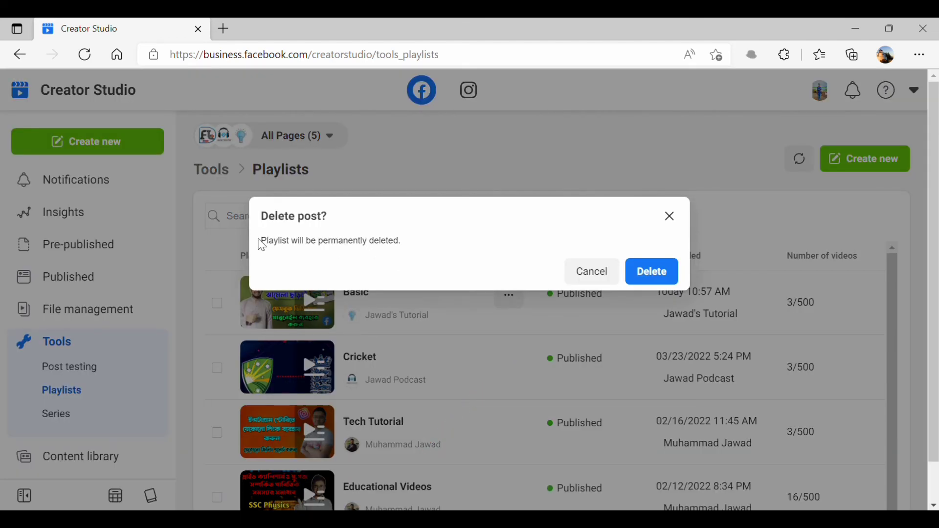
drag(261, 243, 401, 247)
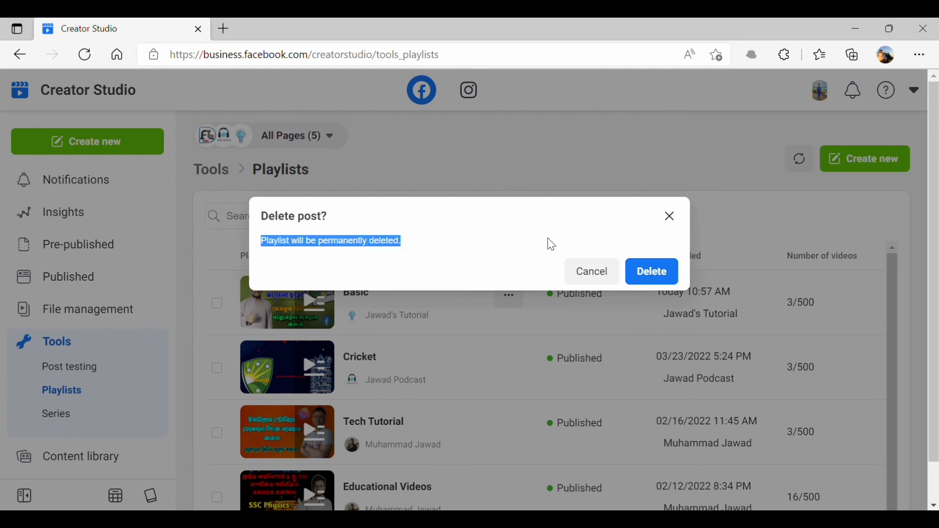
click(526, 244)
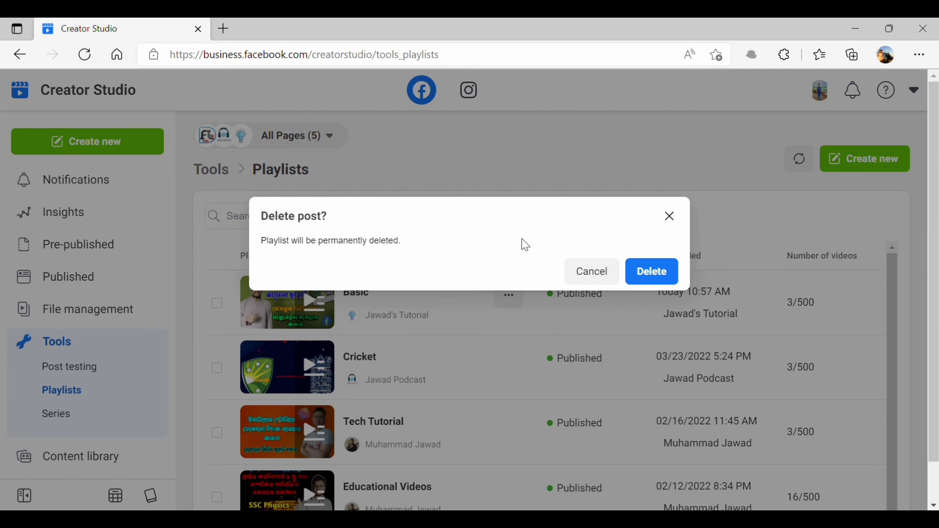
click(652, 274)
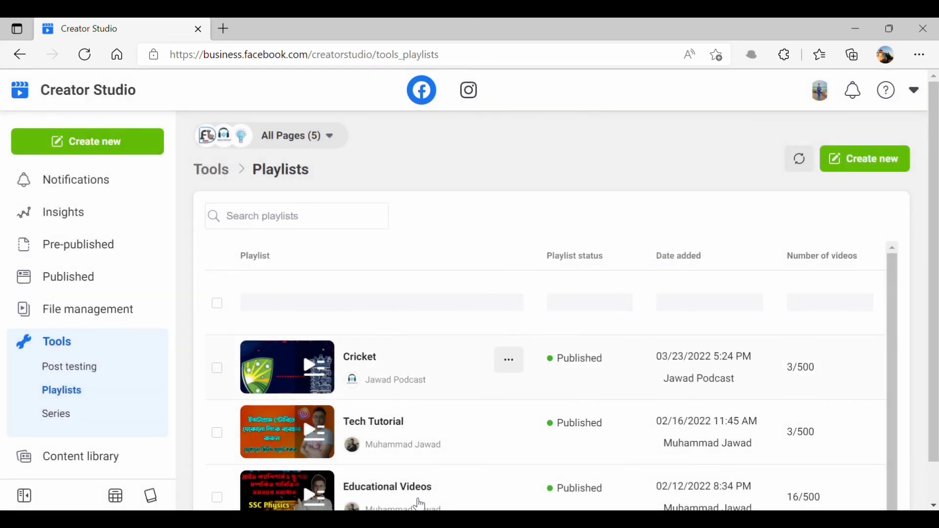